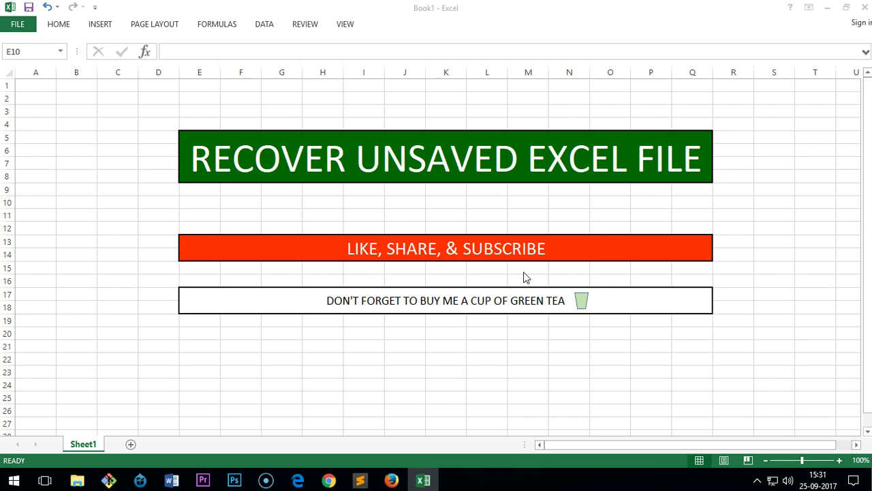
- Launch a fresh Excel 2013 from the taskbar and start a maximized blank workbook
left_click(827, 9)
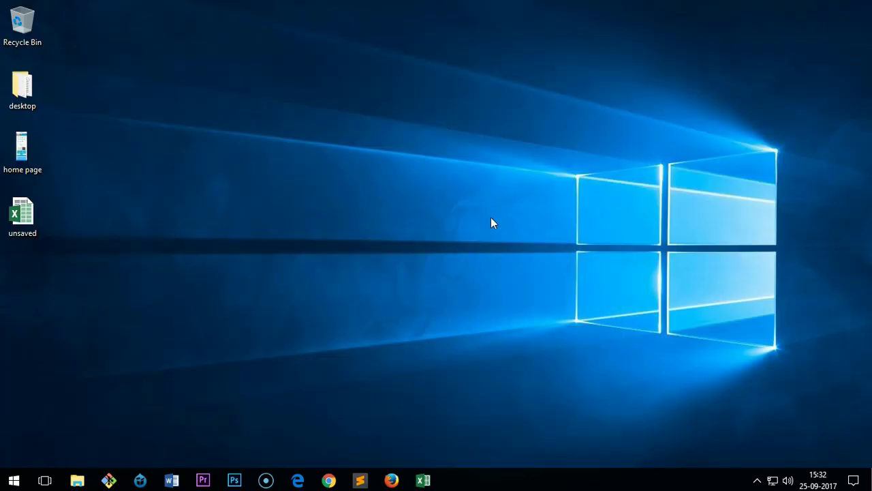
right_click(422, 477)
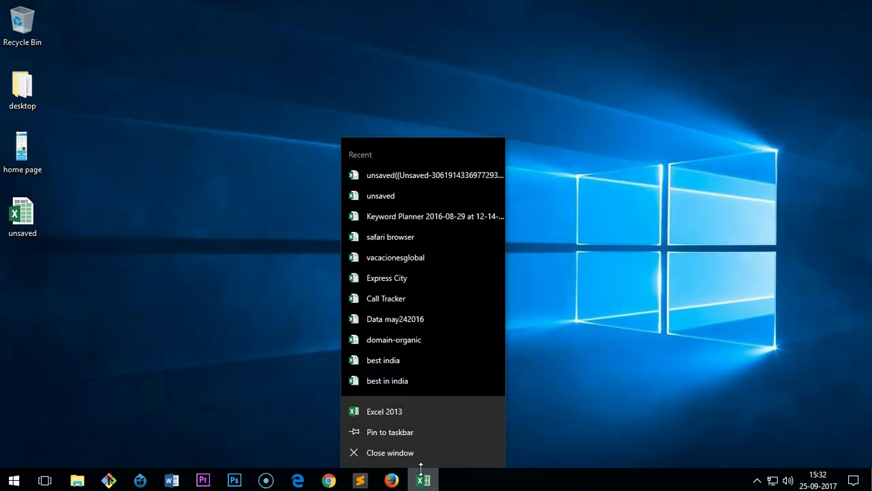
mouse_move(409, 319)
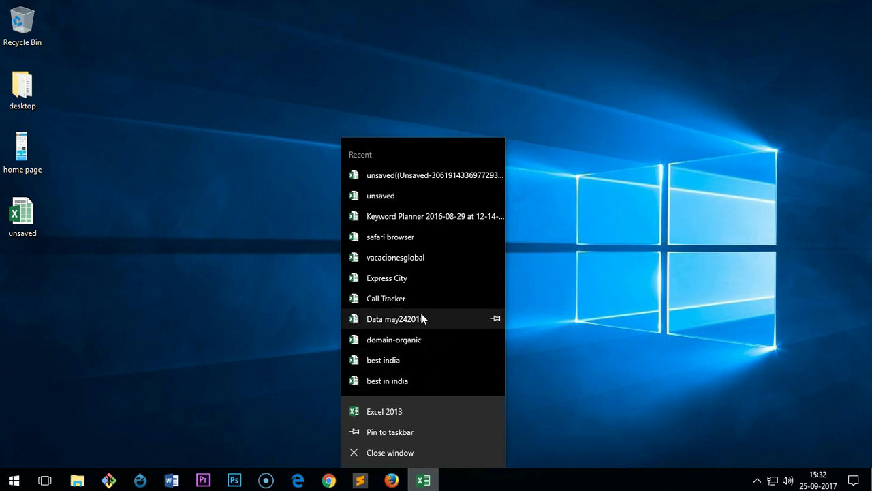
left_click(409, 410)
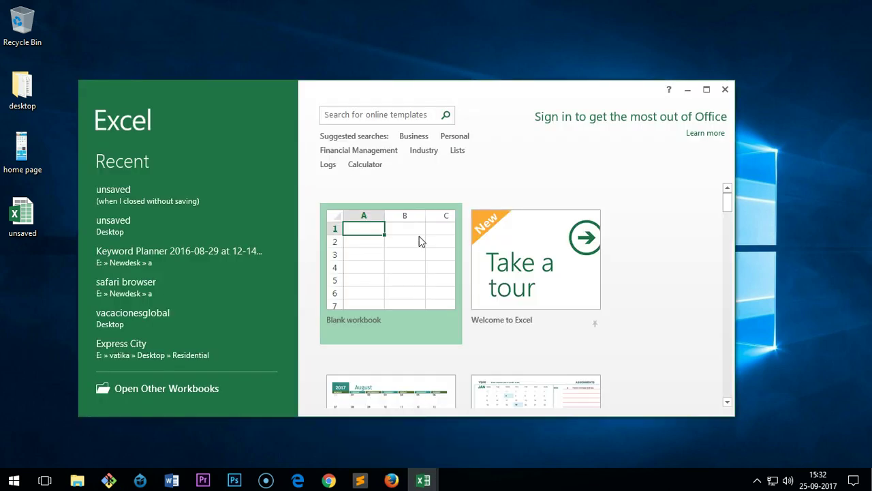
left_click(420, 241)
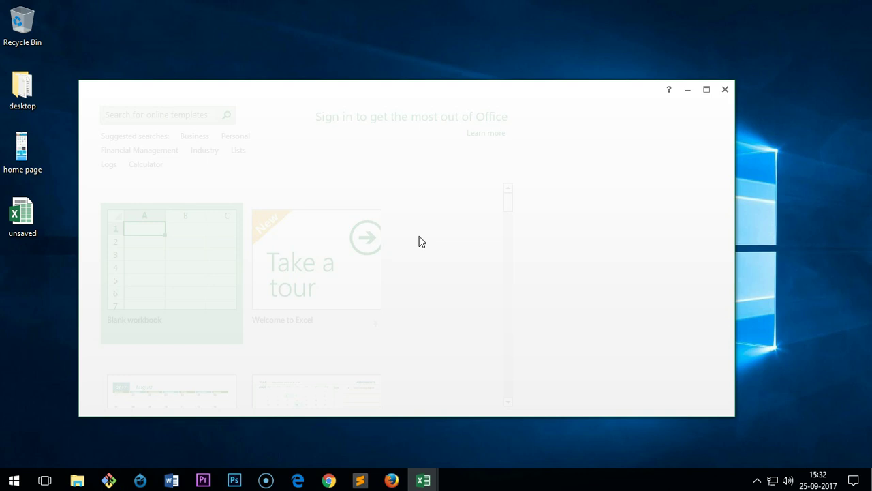
left_click(707, 89)
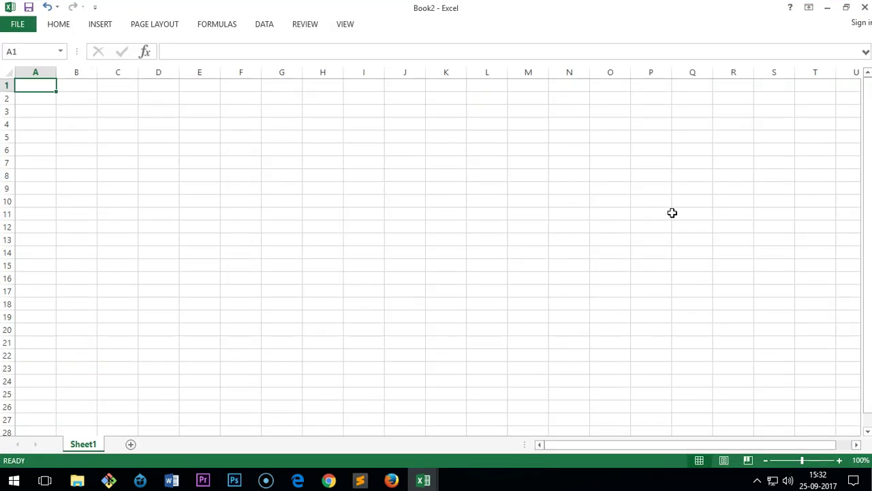
- Show the Open > Recent Workbooks list in the FILE backstage, keeping the ribbon pinned
left_click(28, 30)
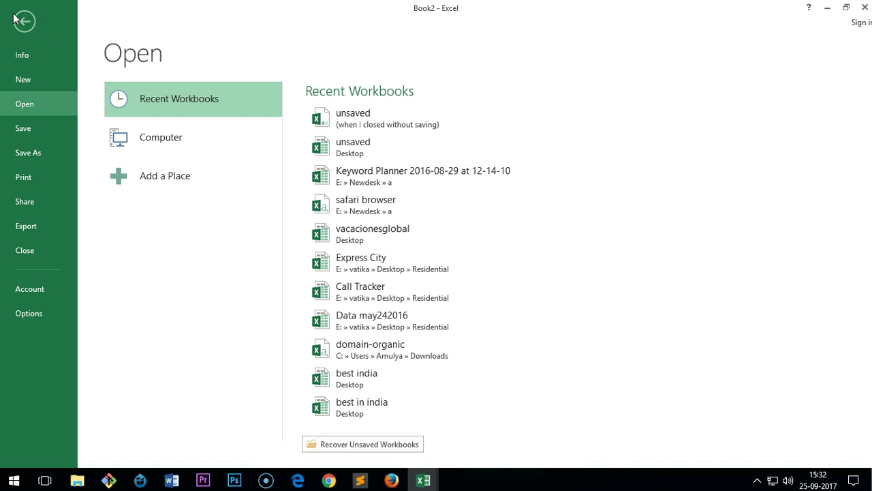
left_click(24, 21)
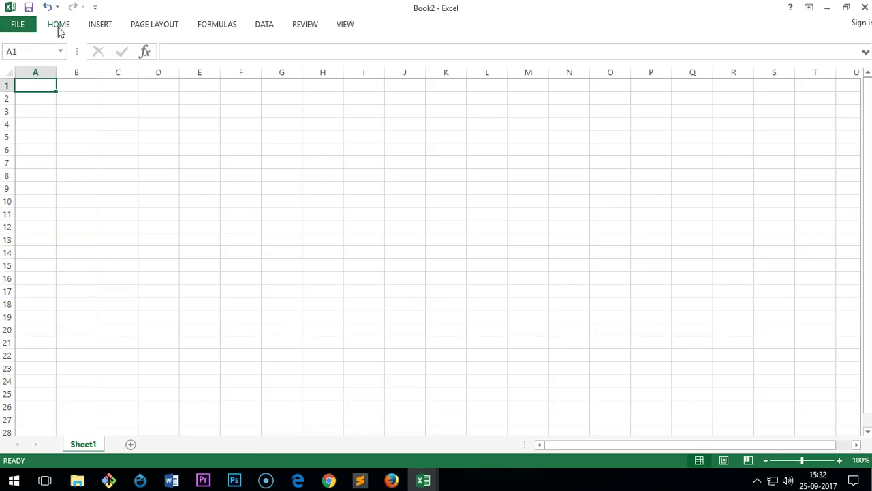
left_click(59, 25)
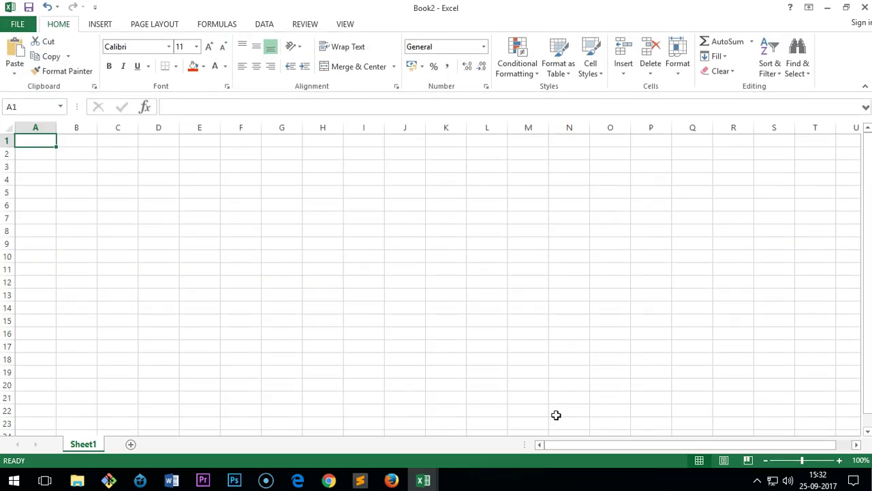
left_click(27, 26)
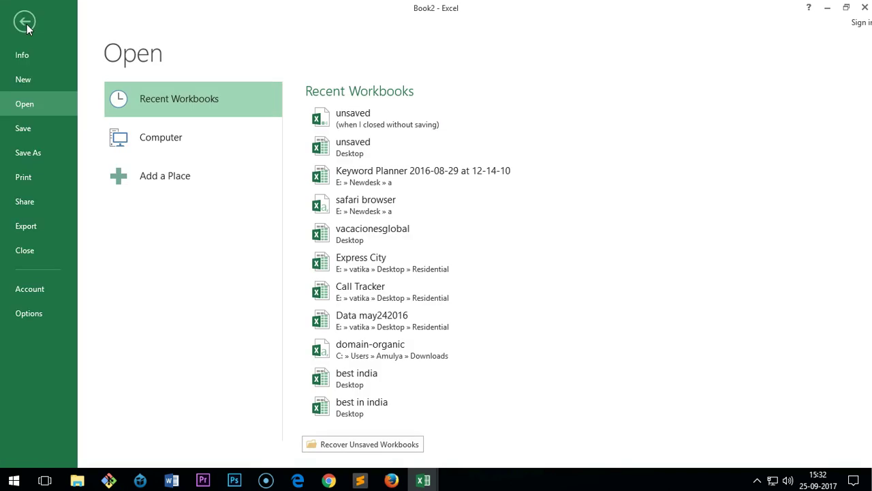
- Open Excel Options and move to the Save category showing the 1-minute AutoRecover setting
left_click(43, 322)
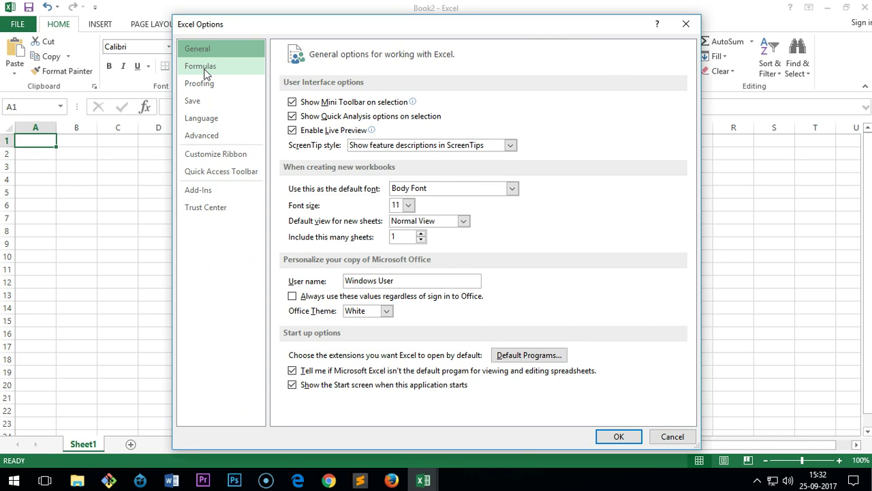
left_click(207, 70)
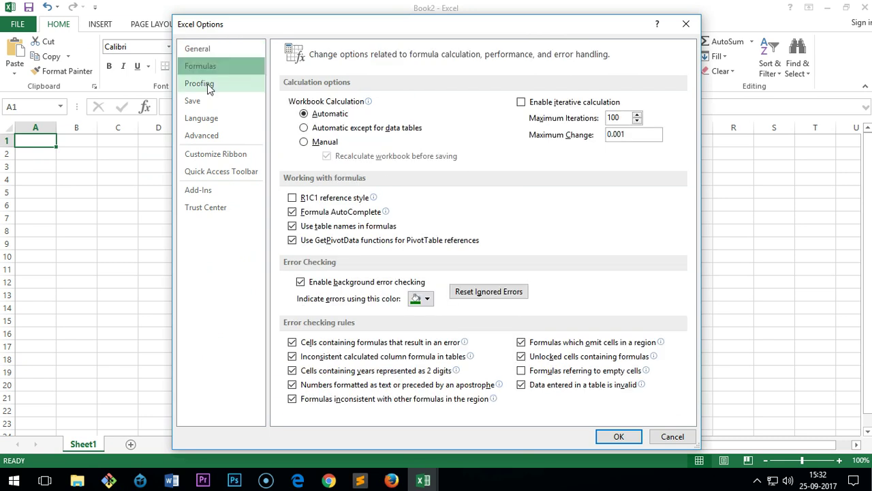
left_click(207, 87)
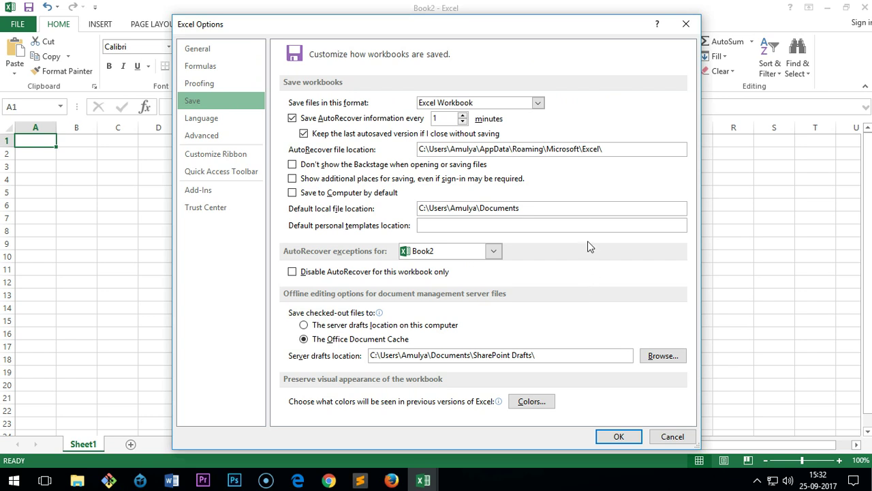
left_click(445, 119)
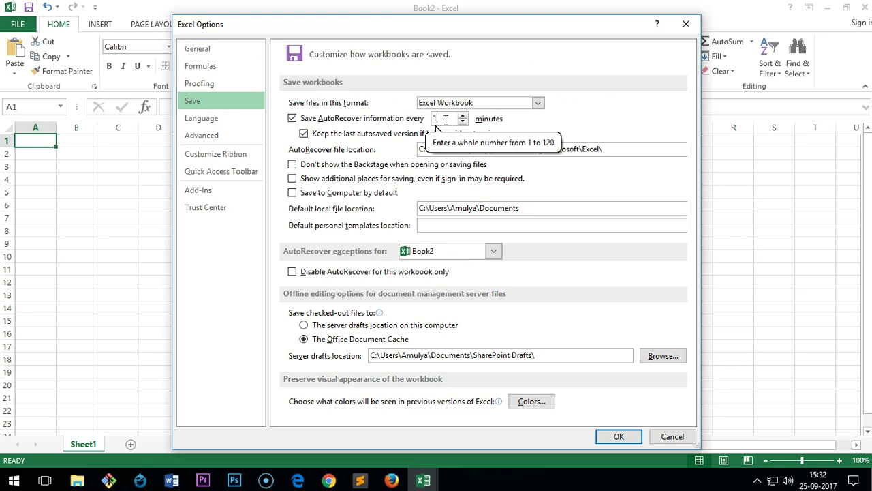
type("0")
key("BackSpace")
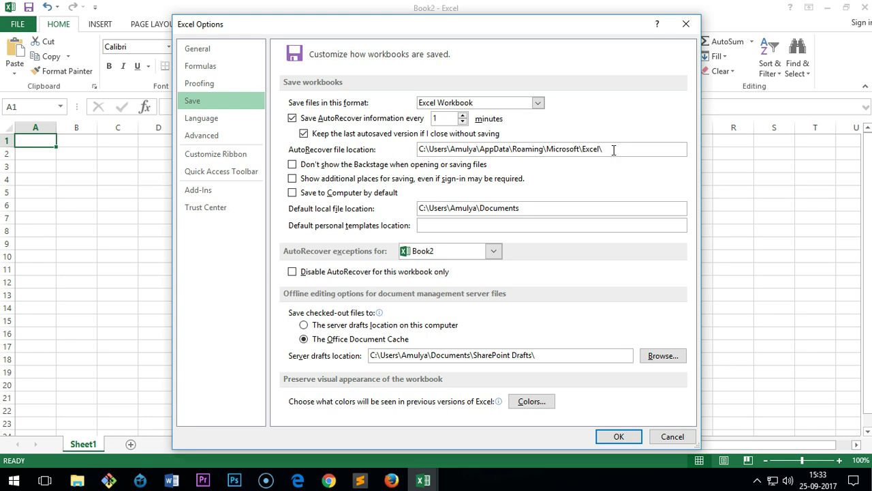
- Copy the full AutoRecover file location path, then close Excel Options with OK
mouse_move(608, 150)
left_mouse_down()
mouse_move(422, 141)
mouse_move(419, 150)
left_mouse_up()
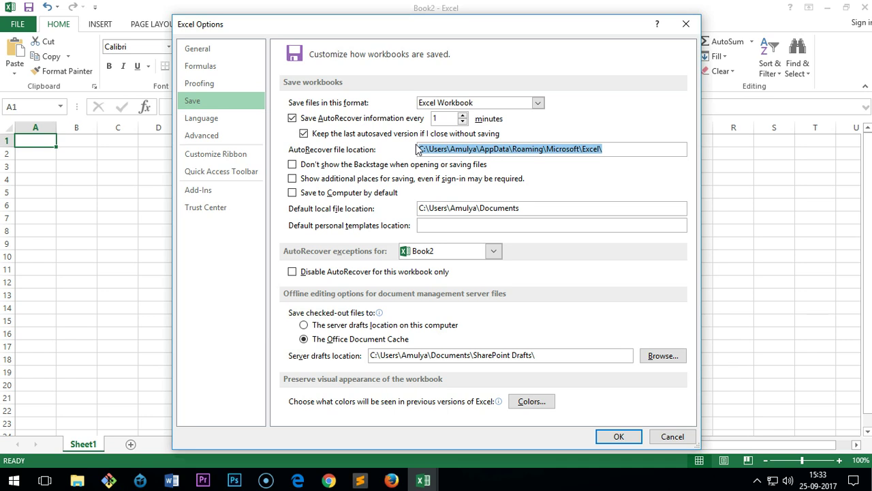
right_click(432, 153)
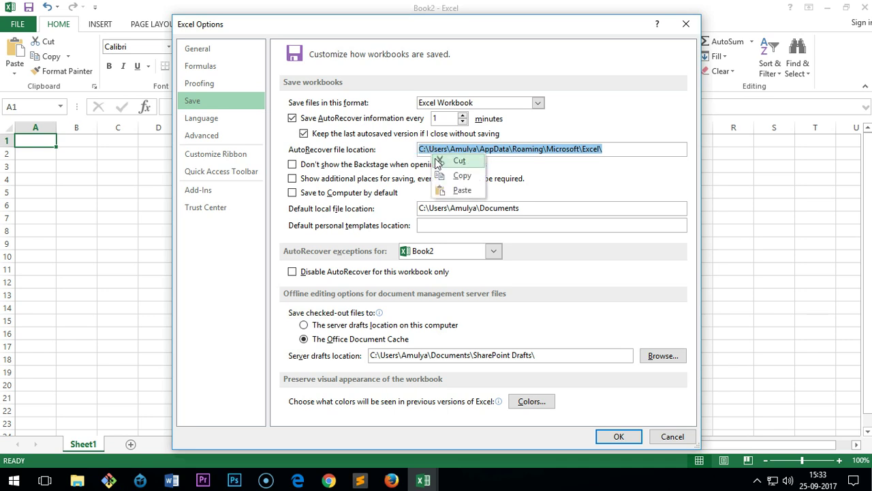
left_click(448, 179)
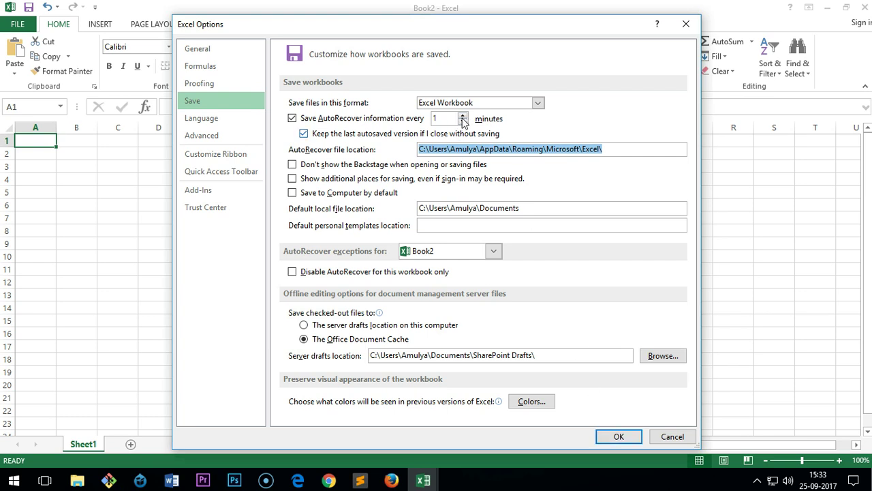
left_click(618, 436)
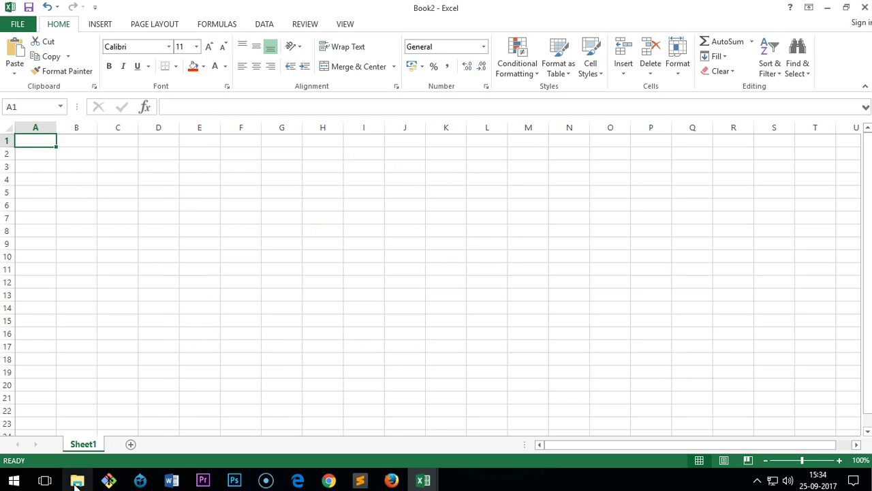
- Go to the copied AutoRecover path (AppData\Roaming\Microsoft\Excel) in File Explorer
left_click(77, 481)
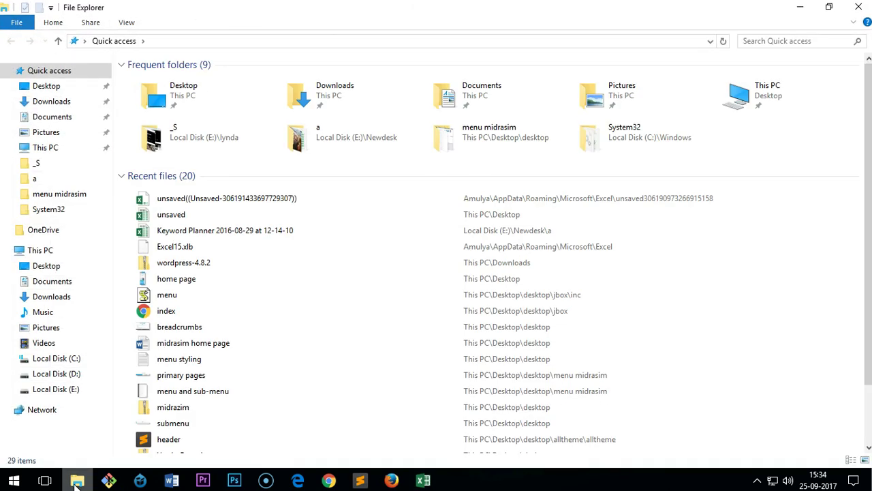
left_click(160, 41)
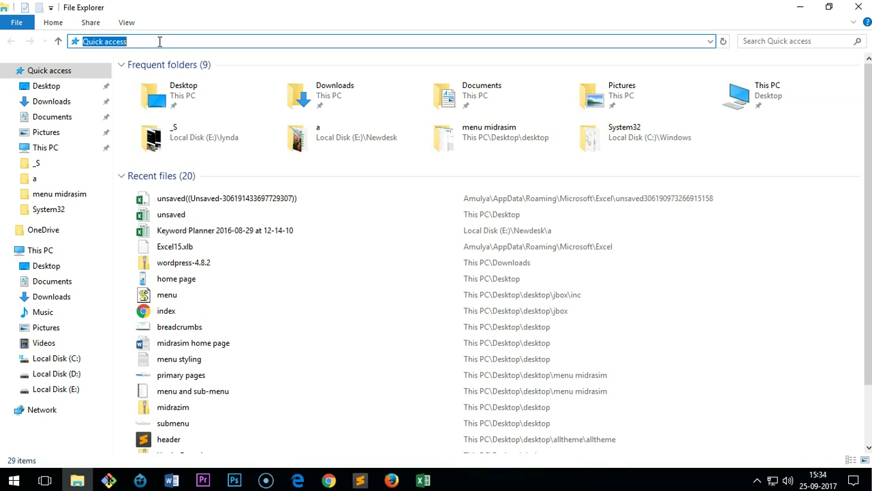
key("ctrl+v")
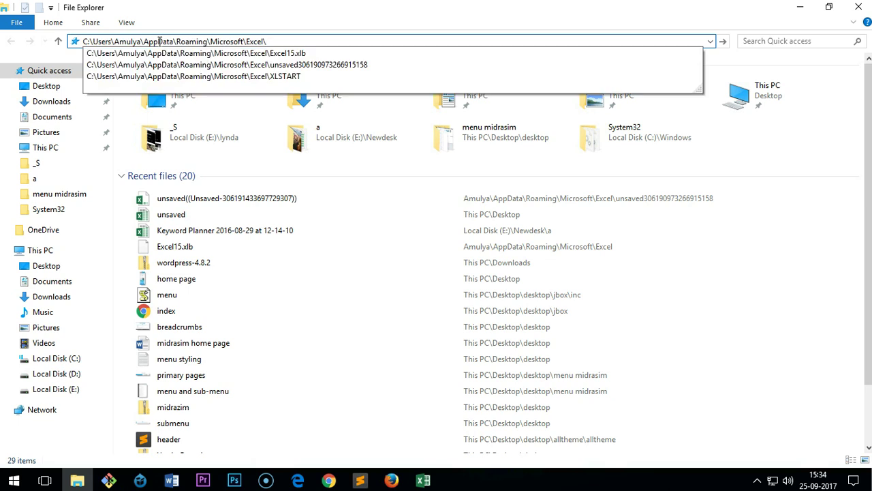
key("Return")
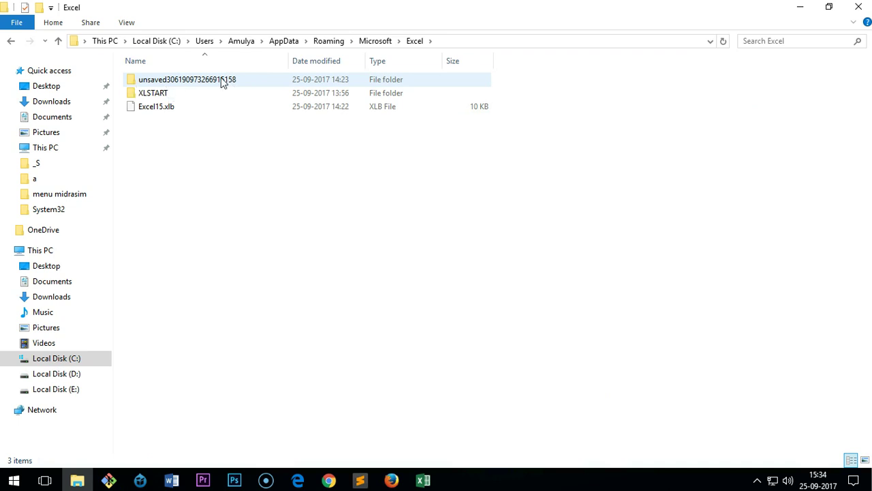
mouse_move(222, 81)
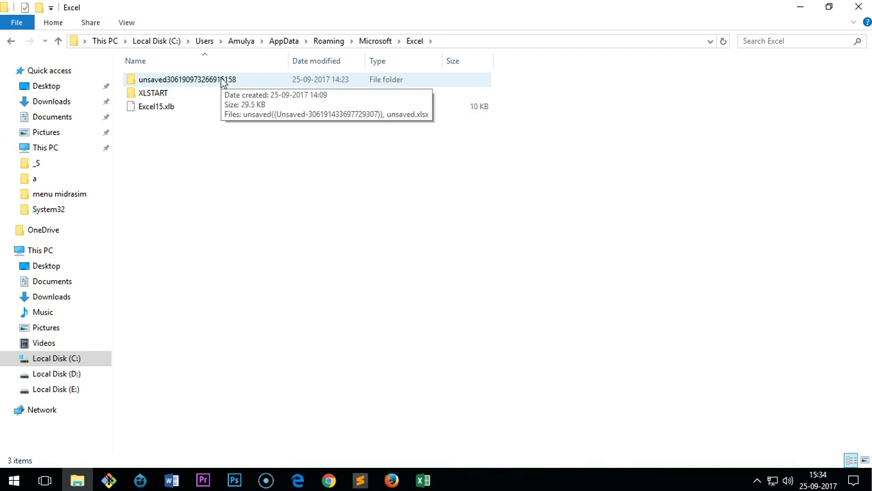
- Open the unsaved backup folder and open its recovered workbook file in Excel
double_click(221, 80)
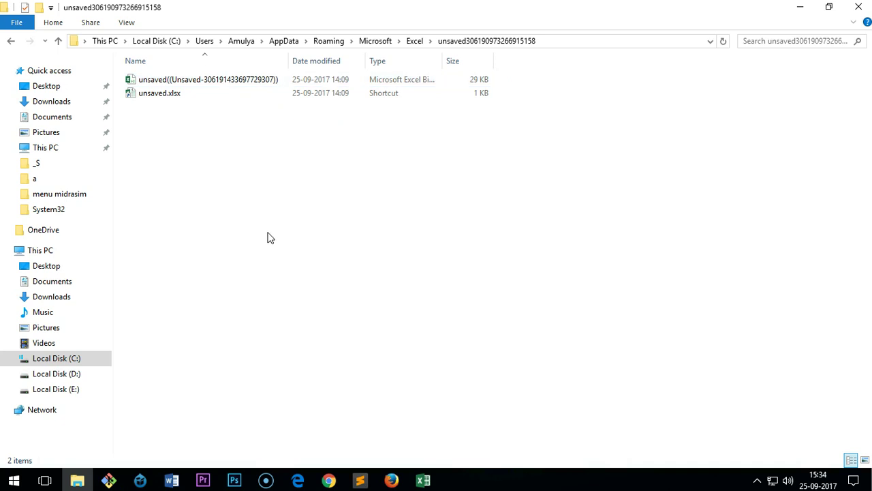
left_click(159, 100)
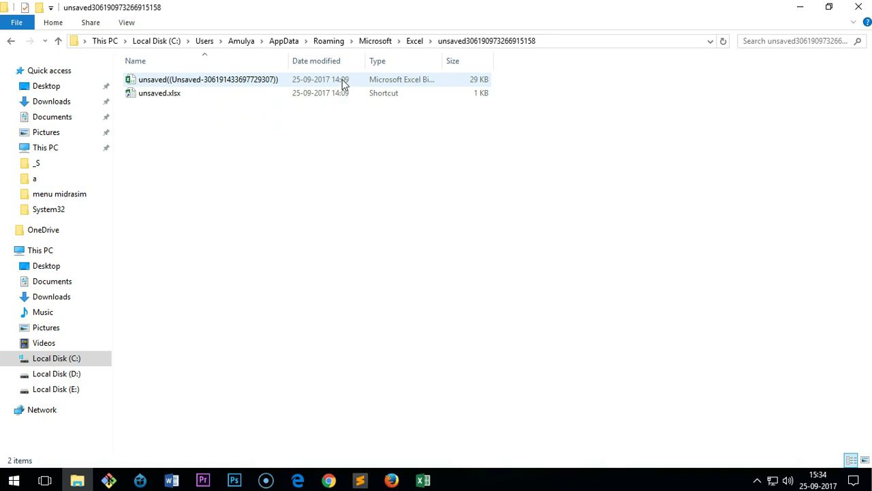
left_click(259, 82)
right_click(259, 81)
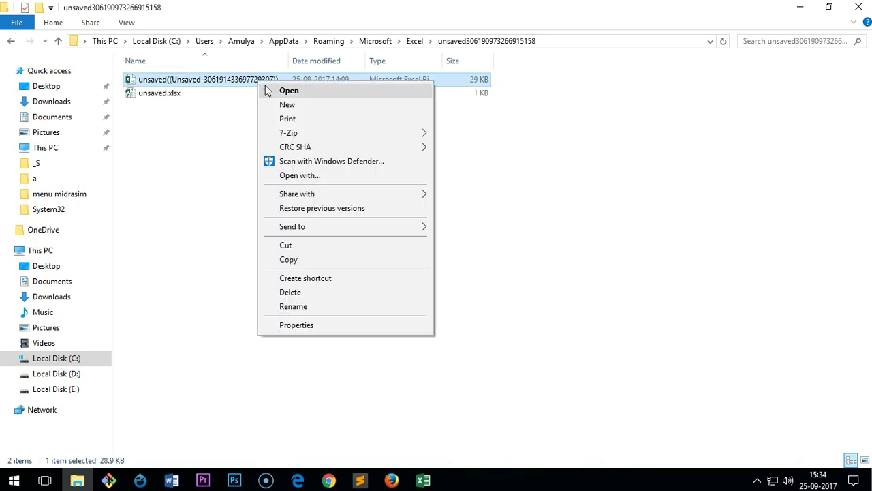
left_click(272, 89)
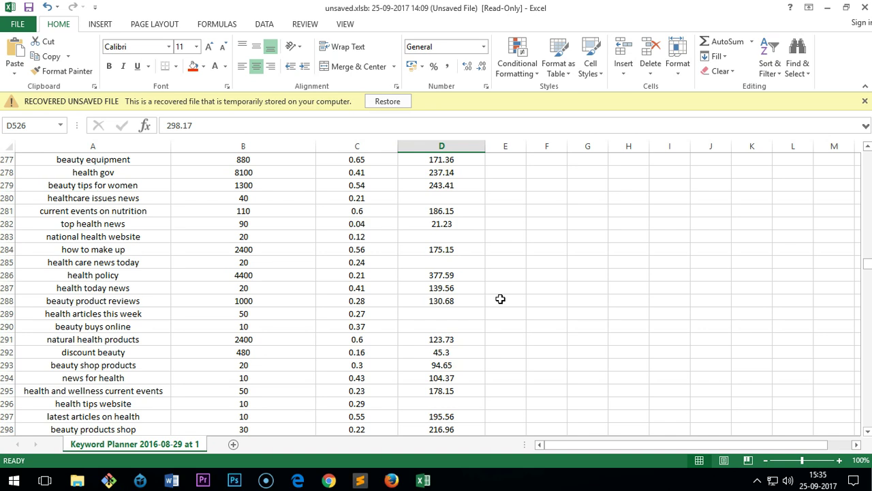
scroll(500, 298, "down", 3)
scroll(500, 299, "down", 4)
scroll(500, 299, "down", 5)
scroll(500, 299, "down", 8)
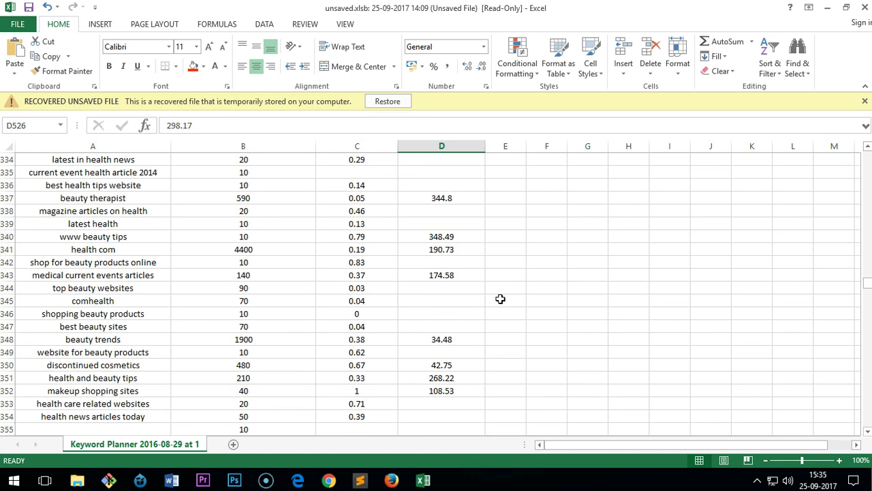
scroll(500, 298, "down", 6)
scroll(500, 298, "down", 2)
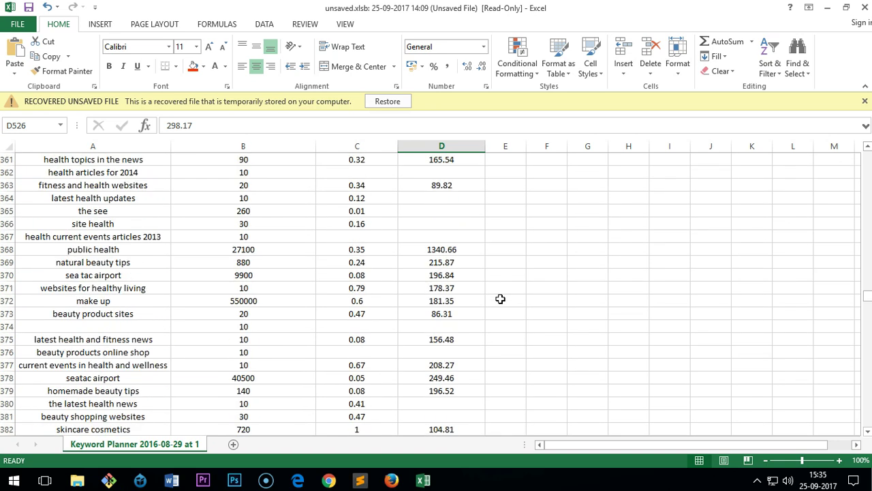
scroll(500, 299, "down", 5)
scroll(500, 299, "down", 6)
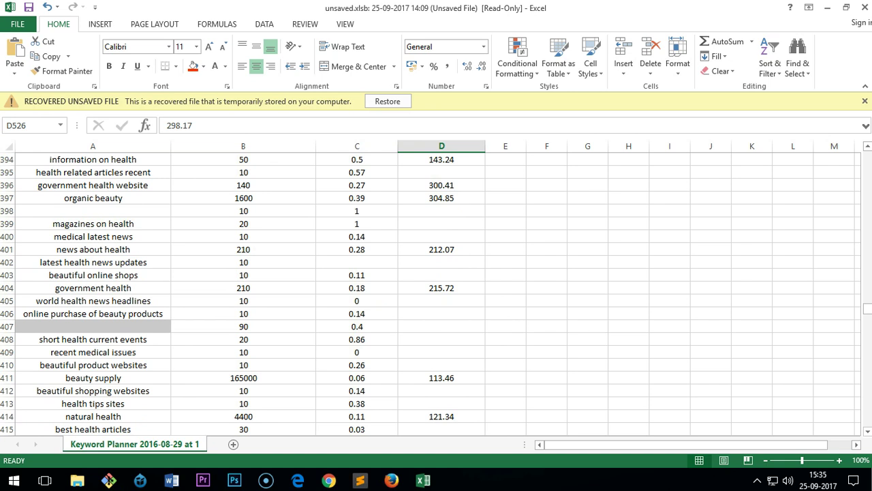
left_click_drag(867, 310, 868, 158)
scroll(119, 203, "down", 14)
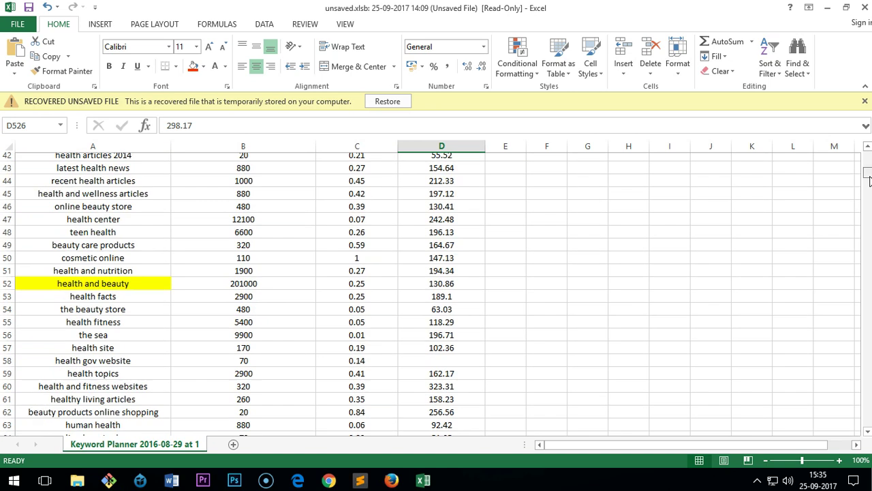
scroll(119, 203, "down", 1)
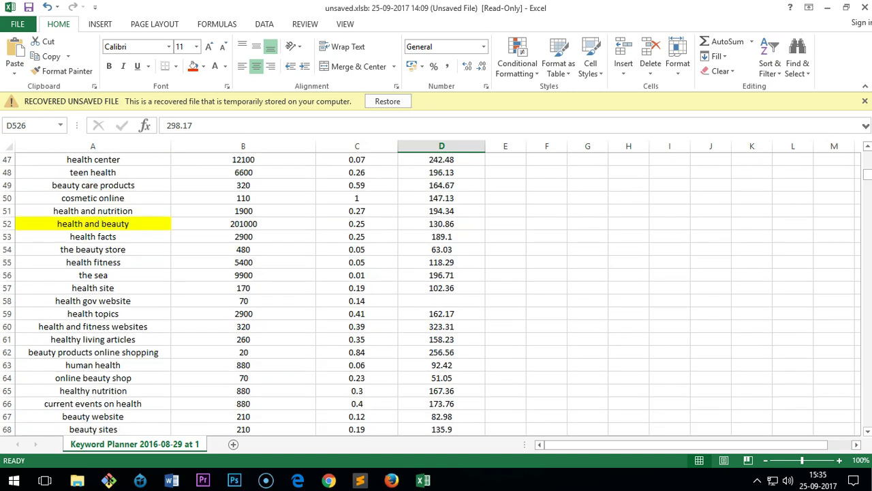
left_click_drag(867, 174, 867, 409)
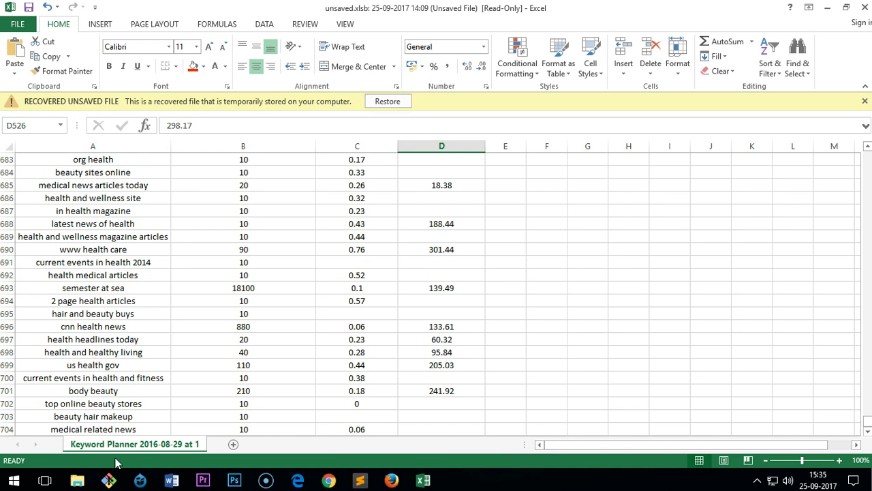
- Close the File Explorer AutoRecover folder window, returning to the recovered workbook
left_click(77, 481)
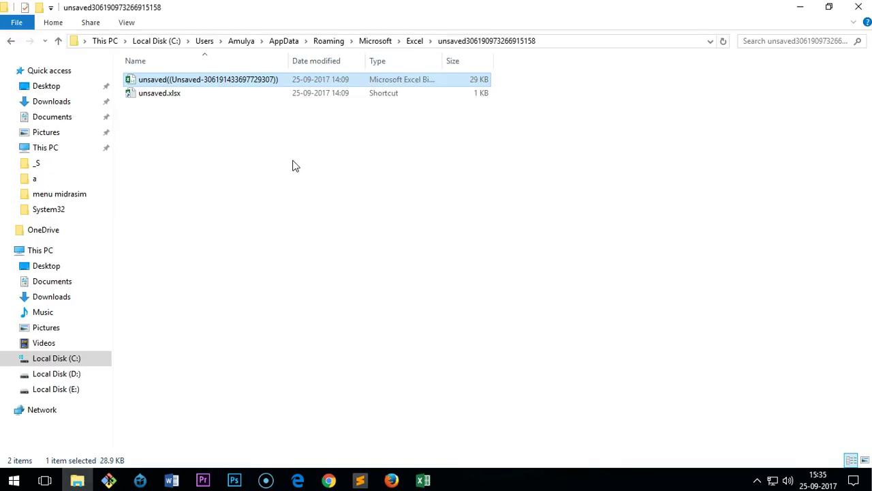
left_click(319, 116)
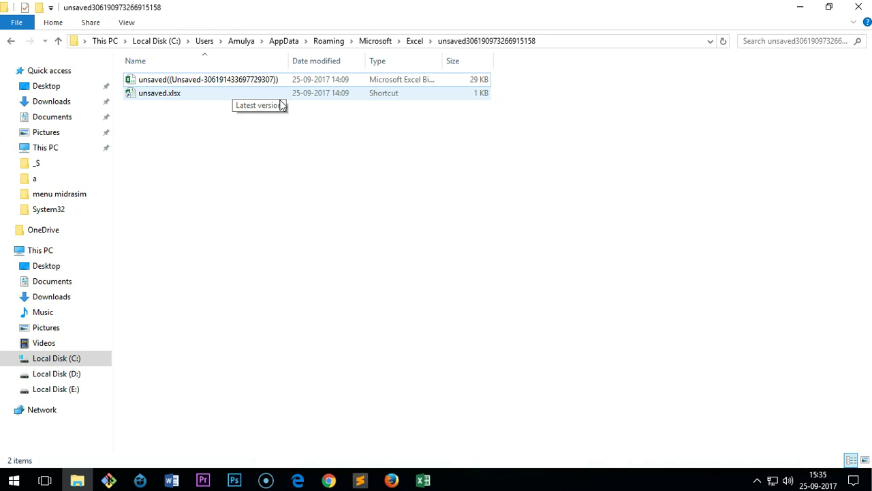
left_click(858, 6)
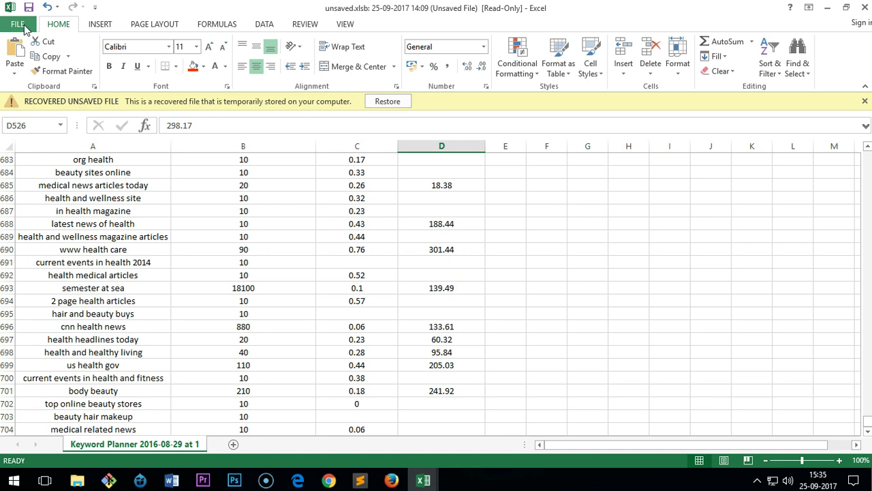
- Save As to the Desktop, appending RECOVERD to name the file 'unsaved RECOVERD'
left_click(21, 24)
left_click(38, 160)
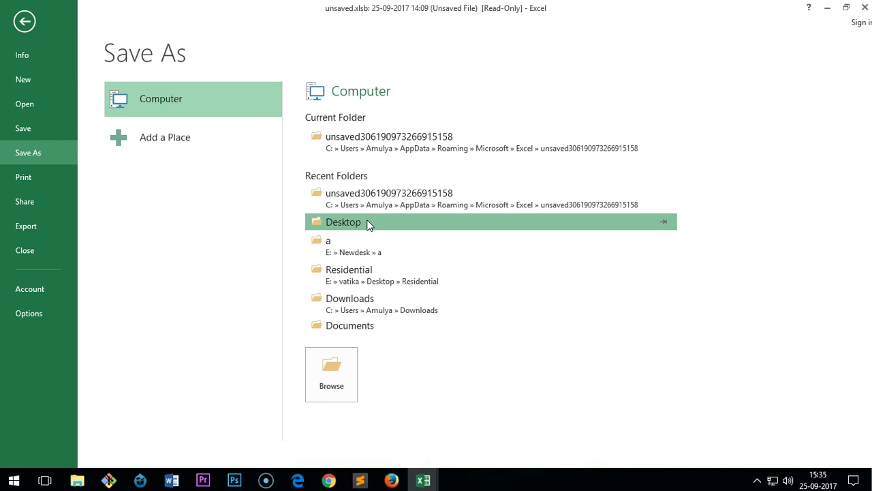
left_click(368, 223)
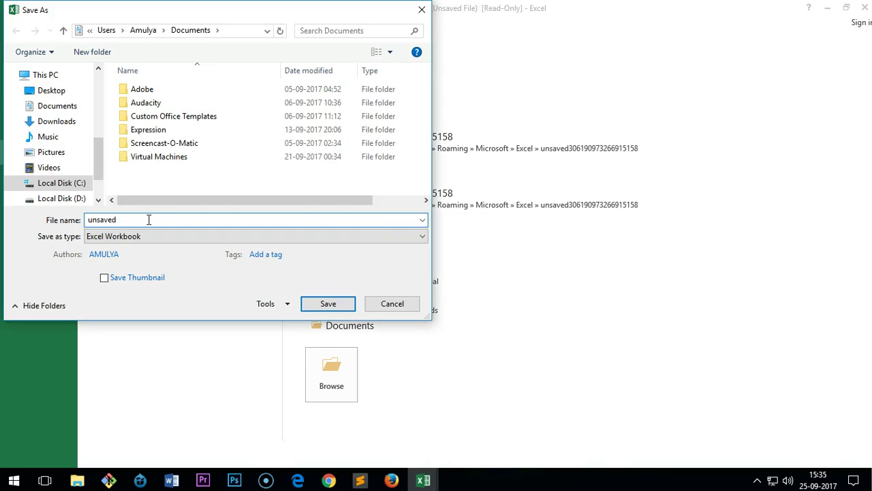
type(" RECO")
type("VERD")
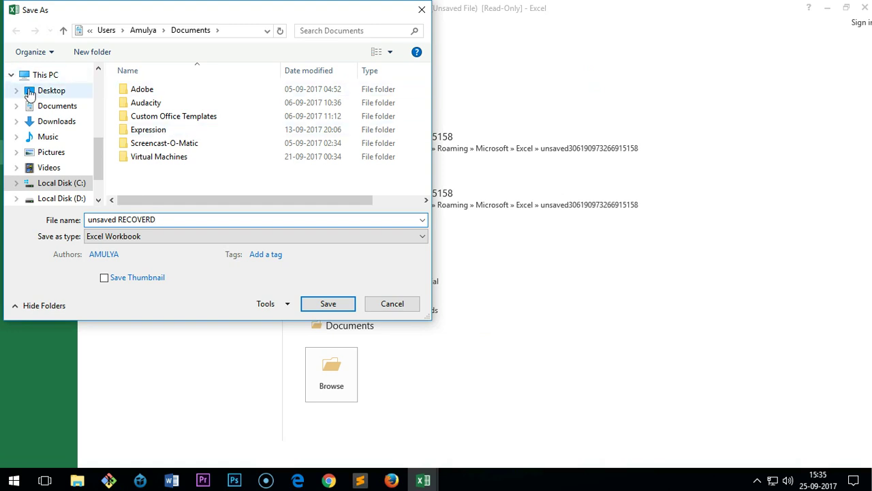
left_click(55, 90)
left_click(330, 309)
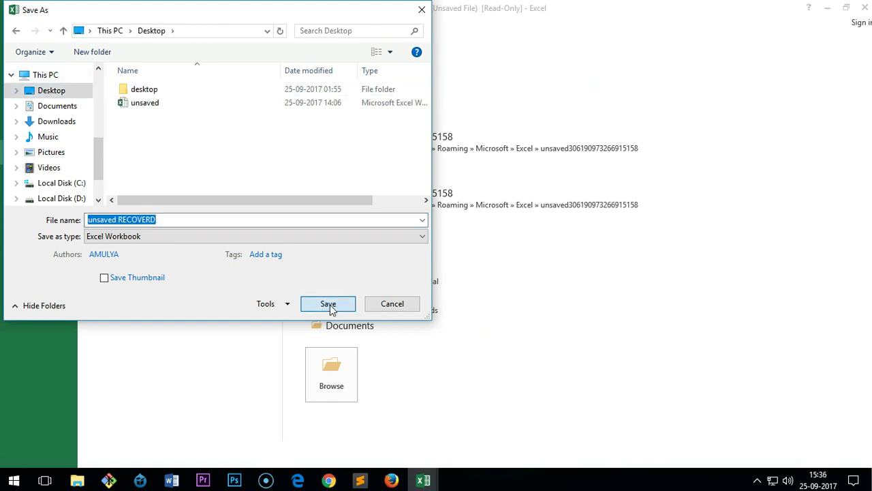
- Close Excel and select the new 'unsaved RECOVERD' file on the desktop
left_click(863, 13)
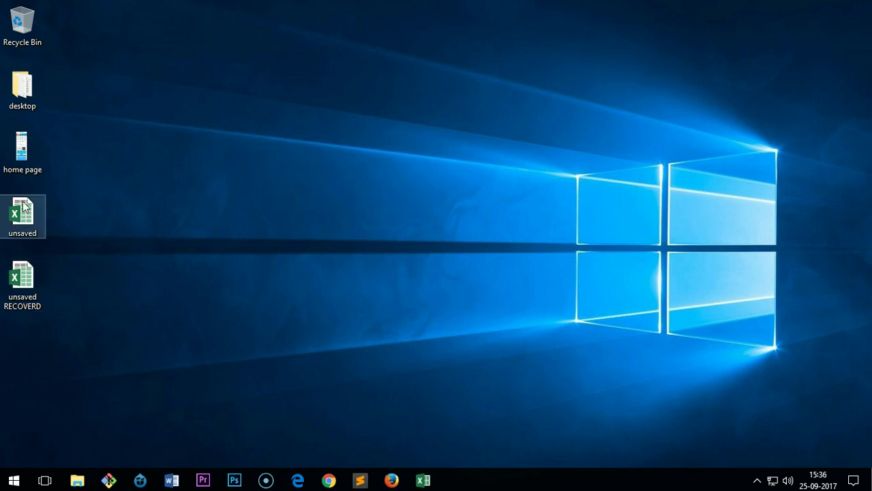
left_click(28, 285)
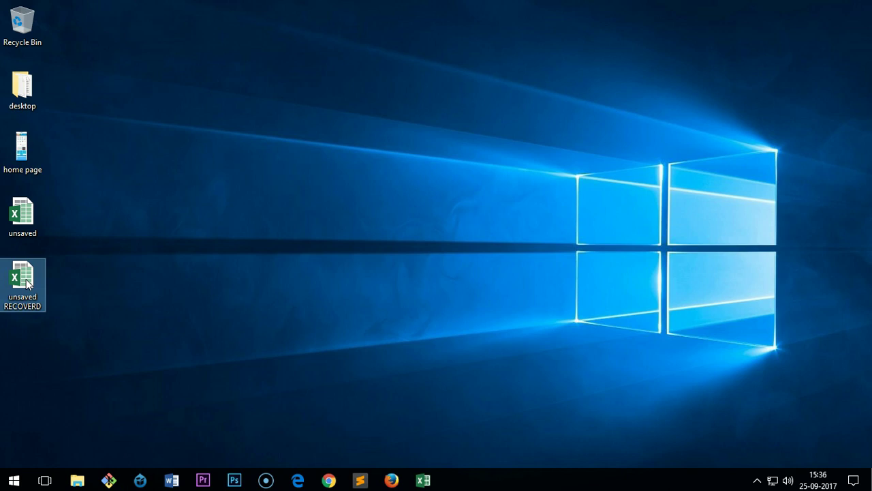
- Open the original 'unsaved' workbook from the desktop and scroll through its keyword sheet
double_click(30, 225)
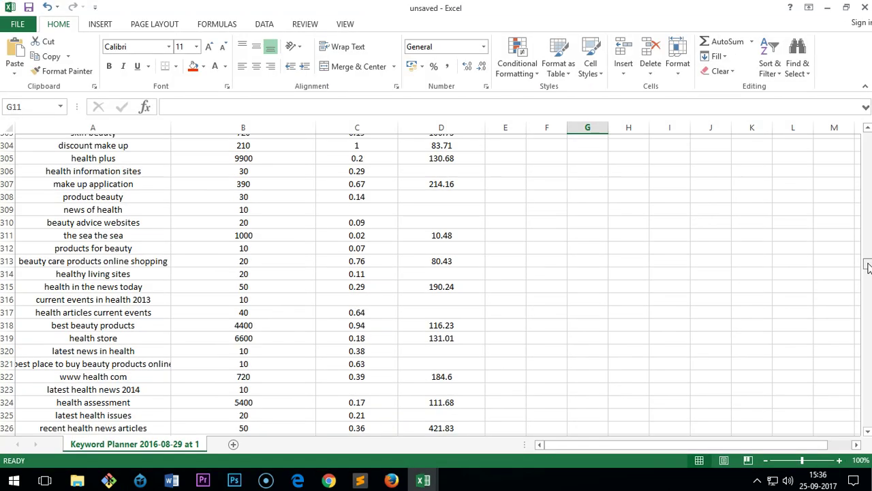
mouse_move(866, 265)
left_mouse_down()
mouse_move(870, 187)
mouse_move(866, 421)
left_mouse_up()
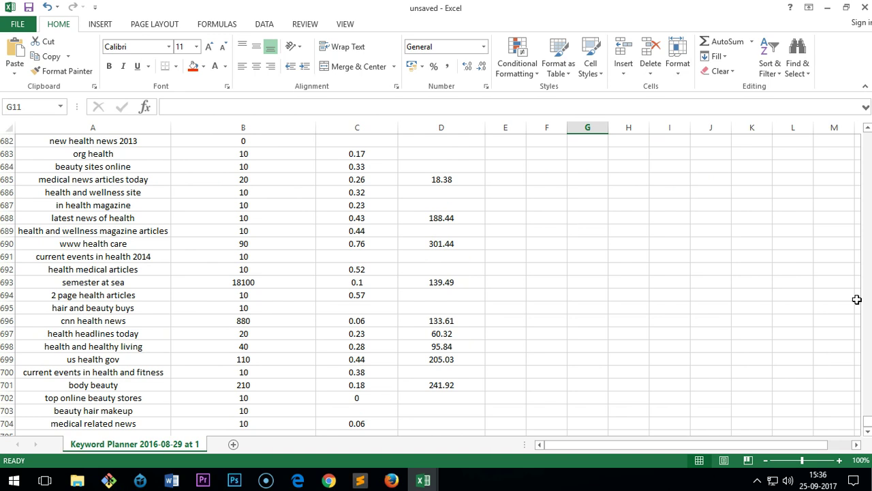
left_click_drag(869, 419, 865, 134)
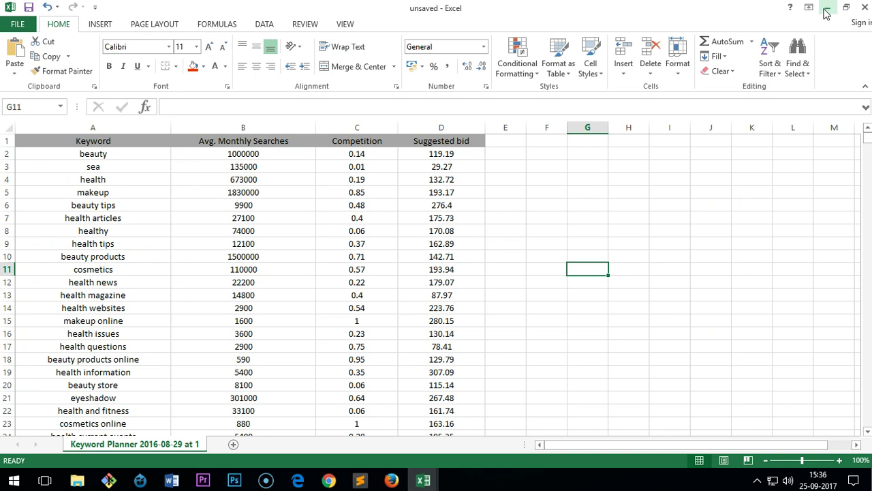
- Close 'unsaved', minimize Book1, open 'unsaved RECOVERD' and scroll its keyword data back to the top
left_click(865, 7)
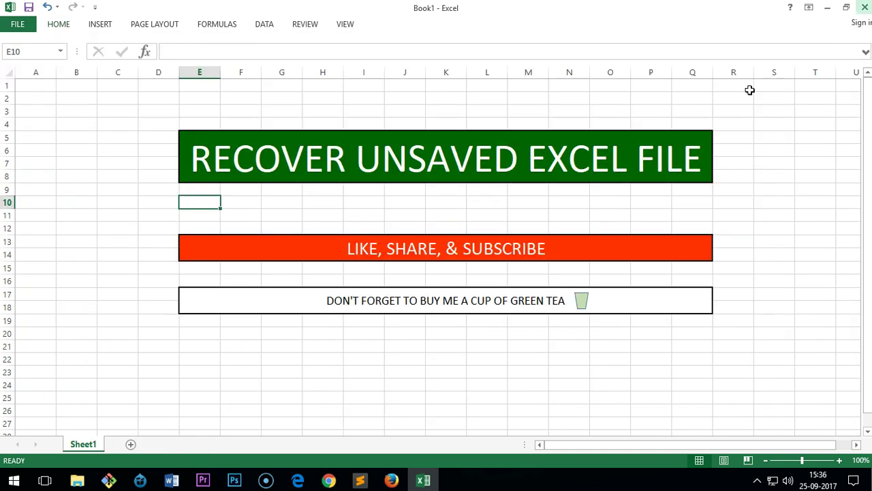
left_click(829, 14)
double_click(28, 287)
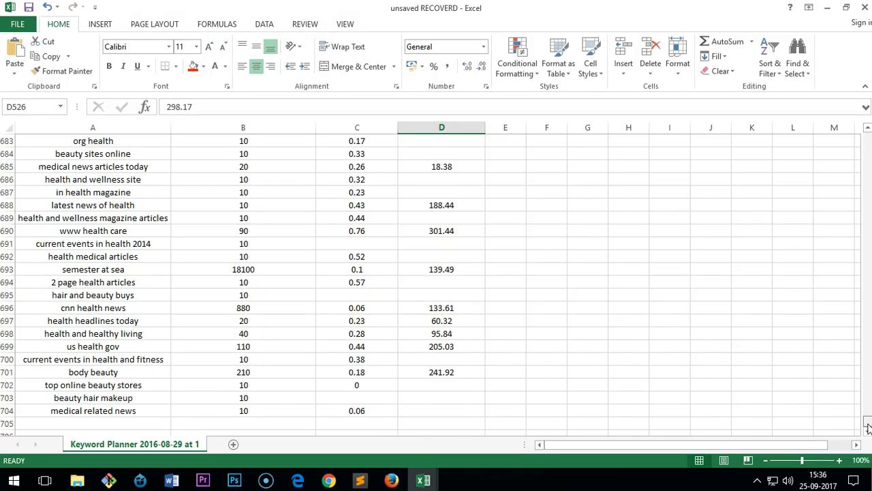
mouse_move(868, 426)
left_mouse_down()
mouse_move(868, 349)
mouse_move(867, 359)
left_mouse_up()
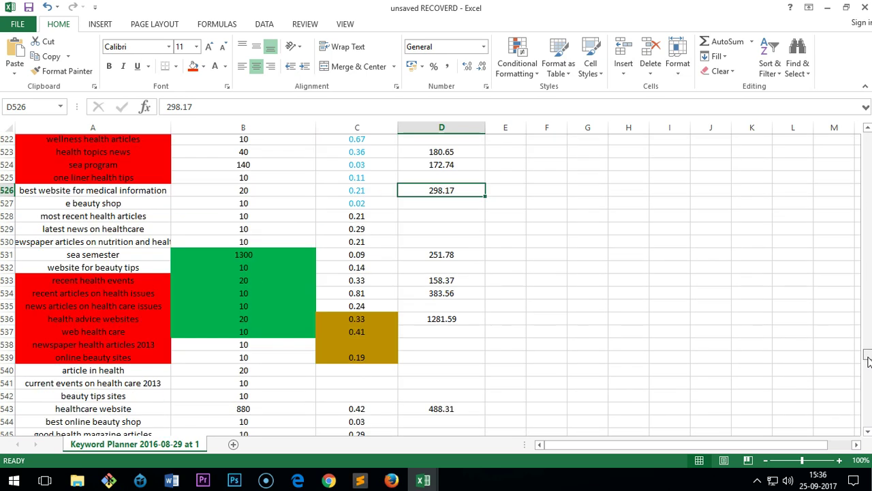
left_click_drag(867, 360, 868, 142)
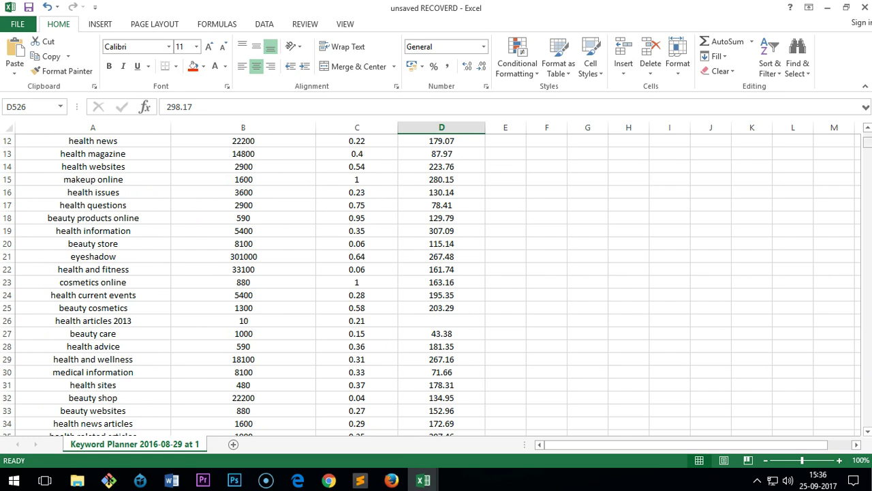
- Close the 'unsaved RECOVERD' workbook window to return to Book1
left_click(865, 8)
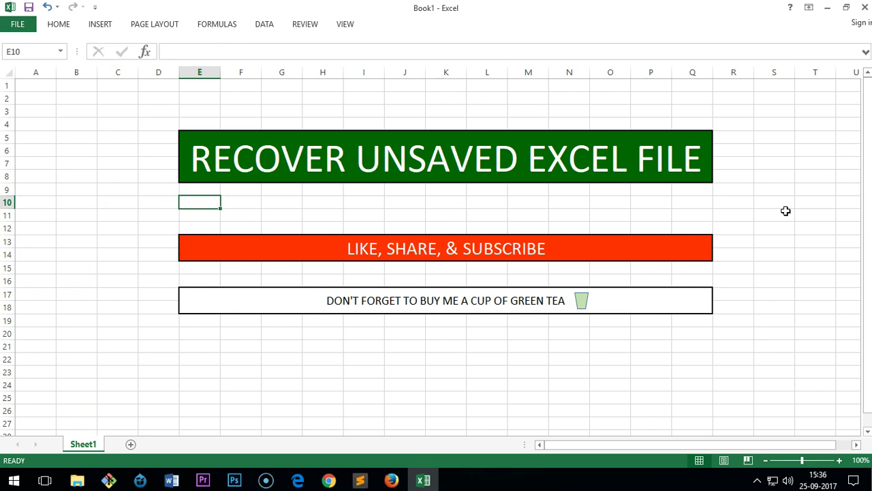